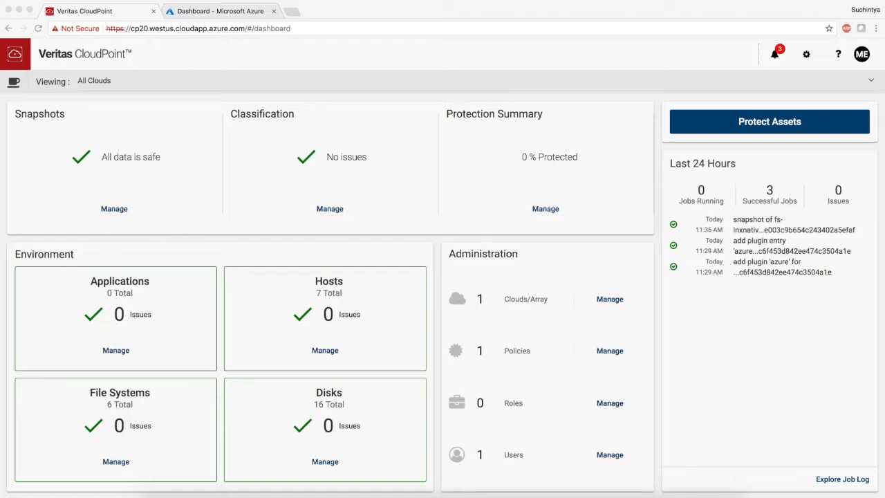
Create a new policy named silver-5min-disk with Disk as its storage level
{"action": "left_click", "coordinate": [619, 355]}
{"action": "left_click", "coordinate": [609, 351]}
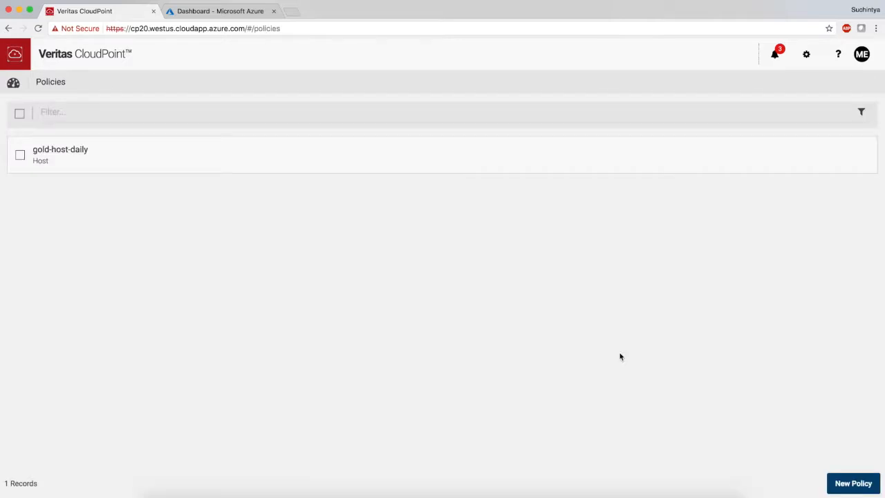
{"action": "left_click", "coordinate": [851, 485]}
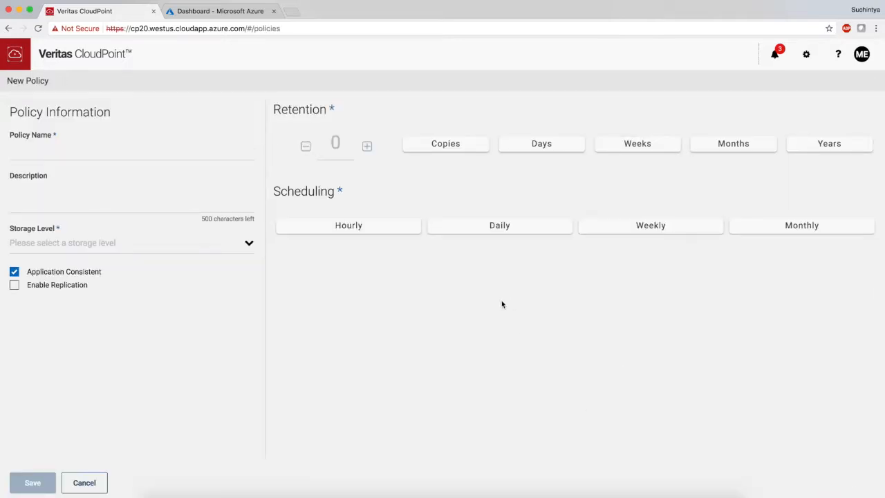
{"action": "left_click", "coordinate": [205, 150]}
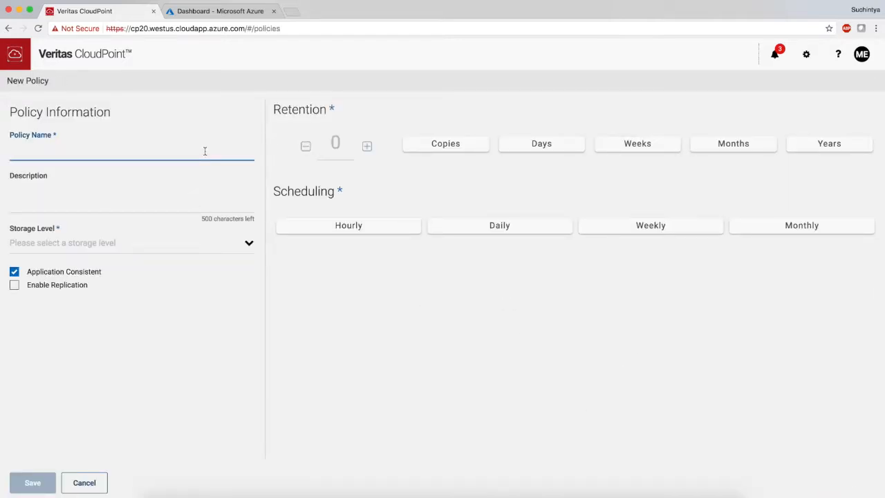
{"action": "type", "text": "silver-"}
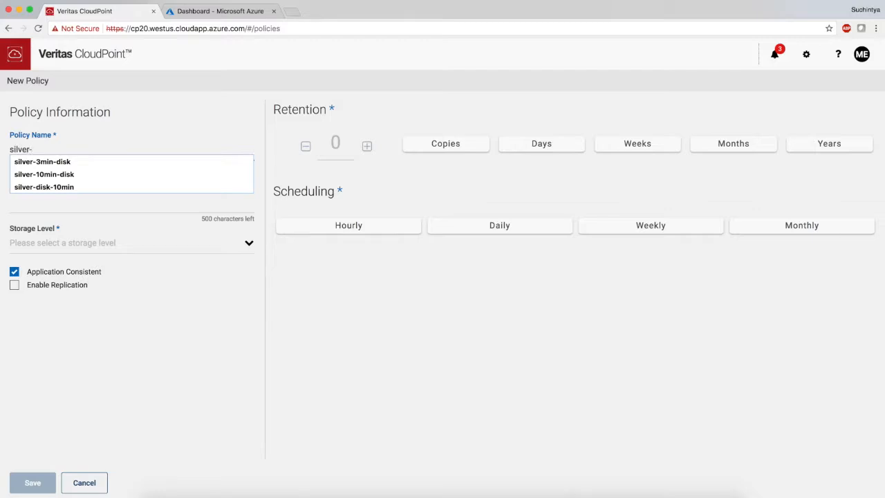
{"action": "type", "text": "5min-disk"}
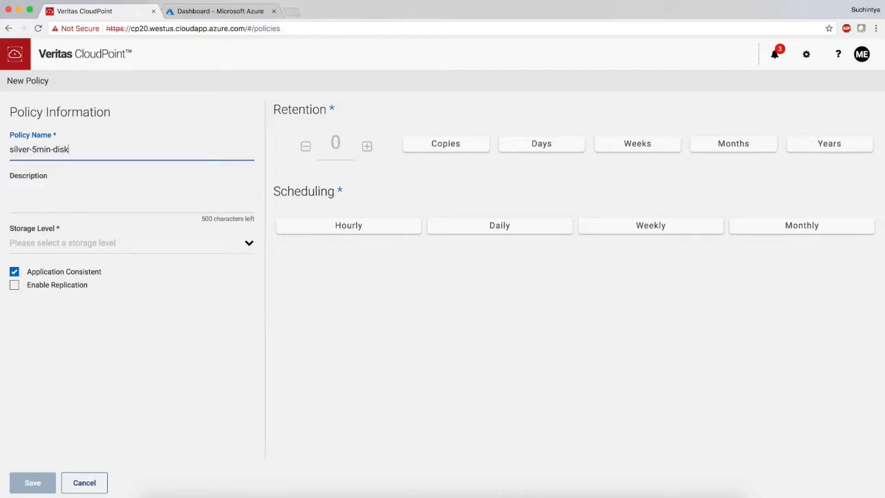
{"action": "left_click", "coordinate": [137, 247]}
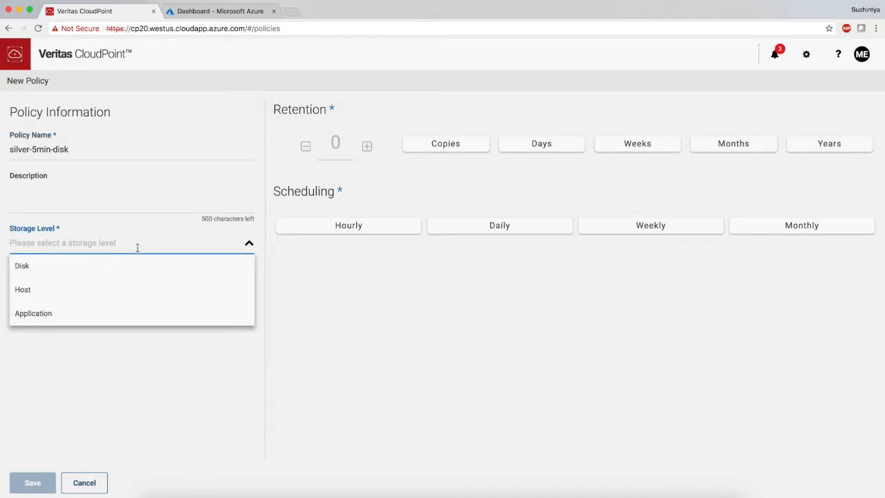
{"action": "left_click", "coordinate": [95, 269]}
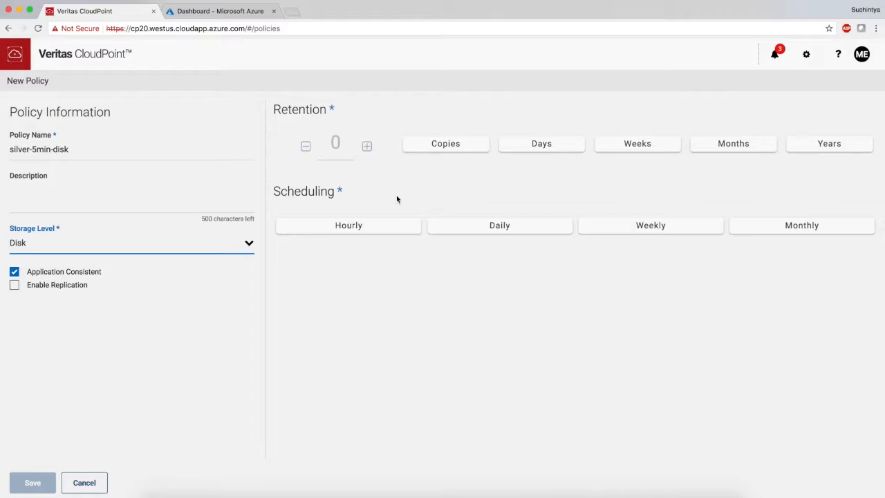
Set the policy's retention to 5 copies
{"action": "left_click", "coordinate": [450, 148]}
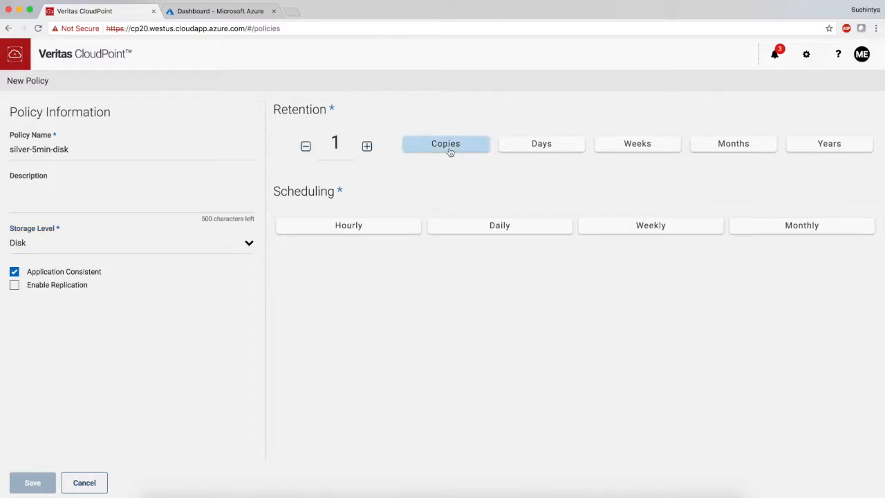
{"action": "left_click", "coordinate": [366, 148]}
{"action": "left_click", "coordinate": [367, 147]}
{"action": "left_click", "coordinate": [367, 147]}
{"action": "left_click", "coordinate": [367, 147]}
Schedule the policy hourly with a 5-minute interval and save it
{"action": "left_click", "coordinate": [397, 228]}
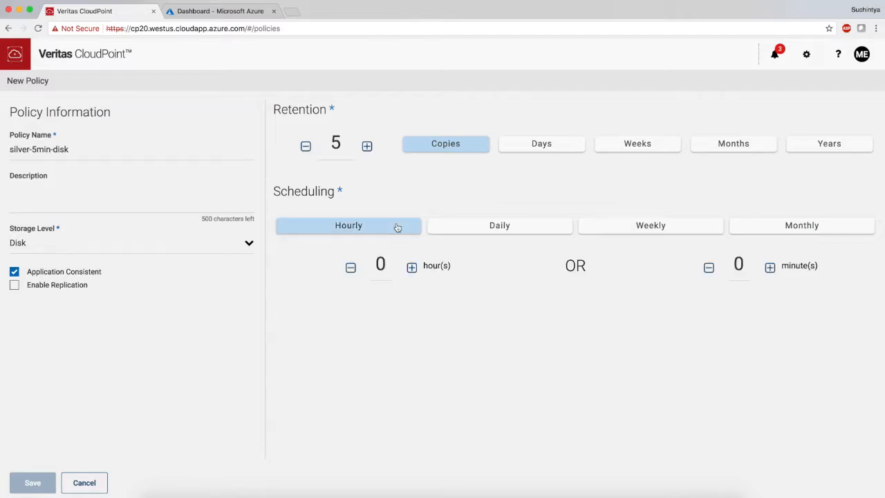
{"action": "left_click", "coordinate": [769, 267]}
{"action": "left_click", "coordinate": [769, 268]}
{"action": "left_click", "coordinate": [769, 268]}
{"action": "left_click", "coordinate": [769, 267]}
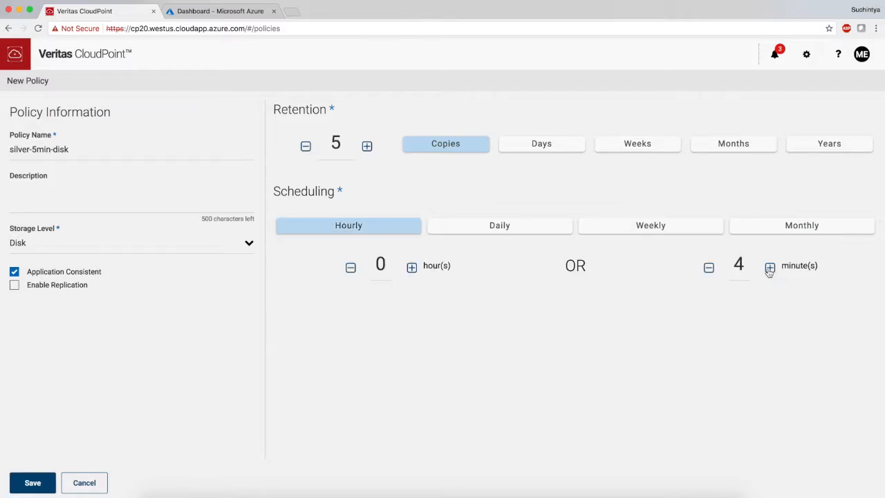
{"action": "left_click", "coordinate": [769, 267]}
{"action": "left_click", "coordinate": [36, 486]}
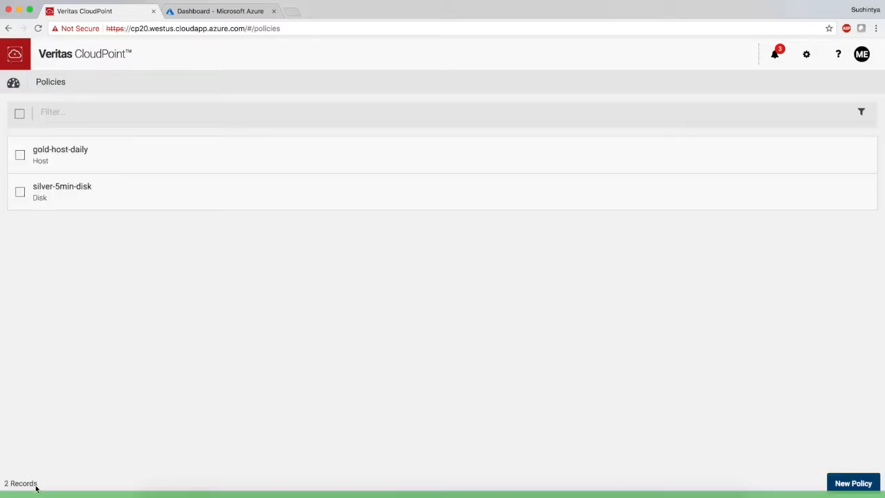
Review the details of the silver-5min-disk policy and return to the dashboard
{"action": "left_click", "coordinate": [194, 198]}
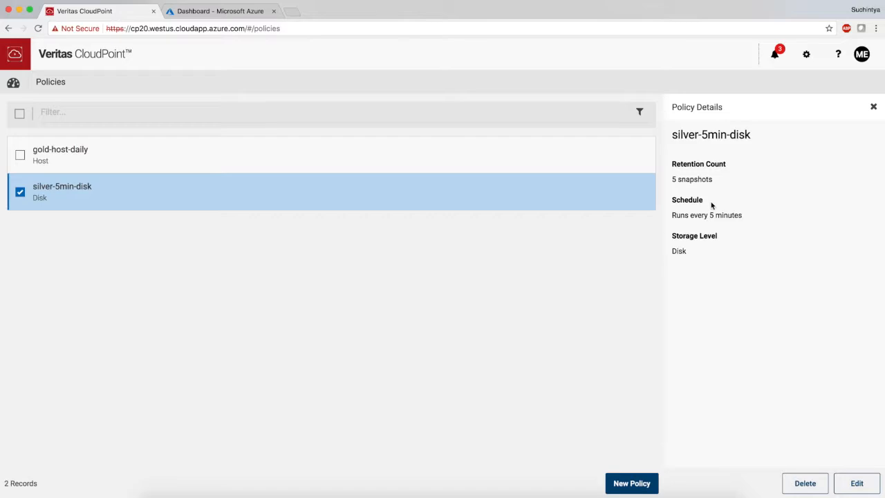
{"action": "left_click", "coordinate": [14, 80]}
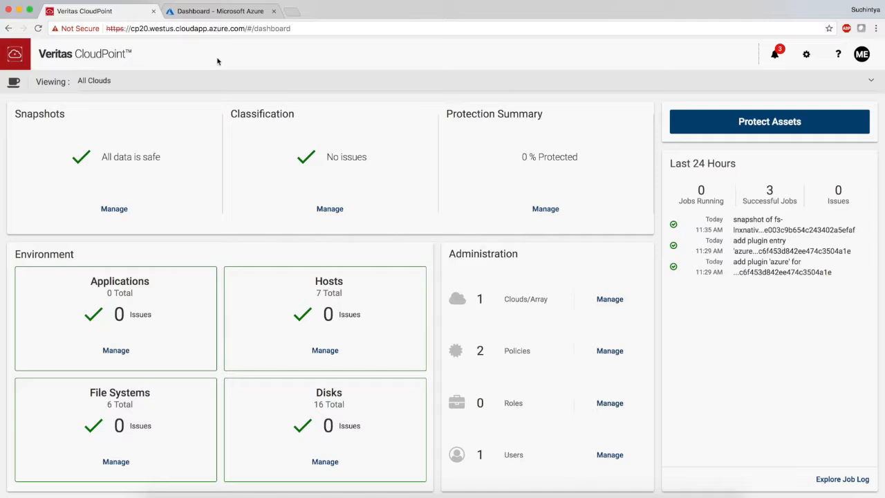
{"action": "left_click", "coordinate": [334, 465]}
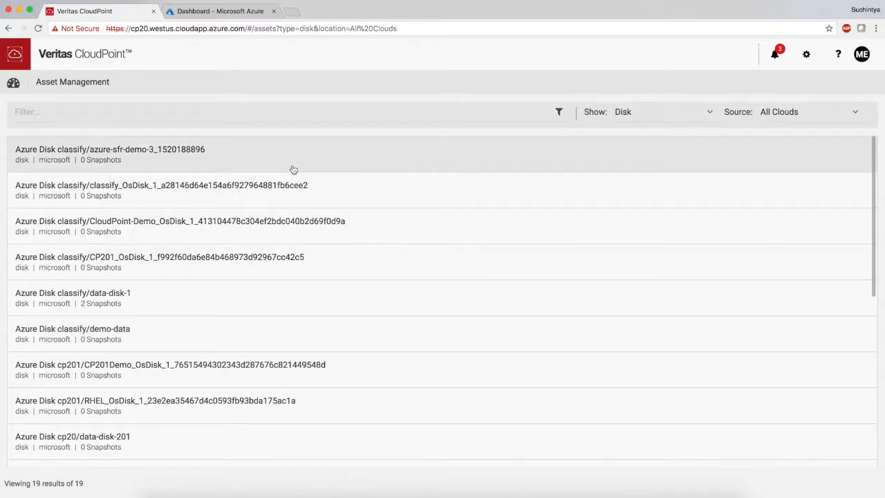
{"action": "left_click", "coordinate": [293, 169]}
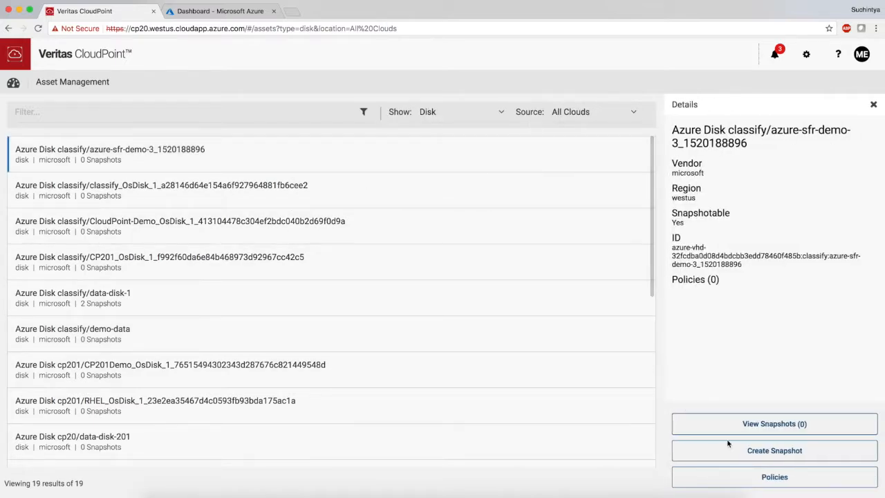
{"action": "left_click", "coordinate": [750, 479]}
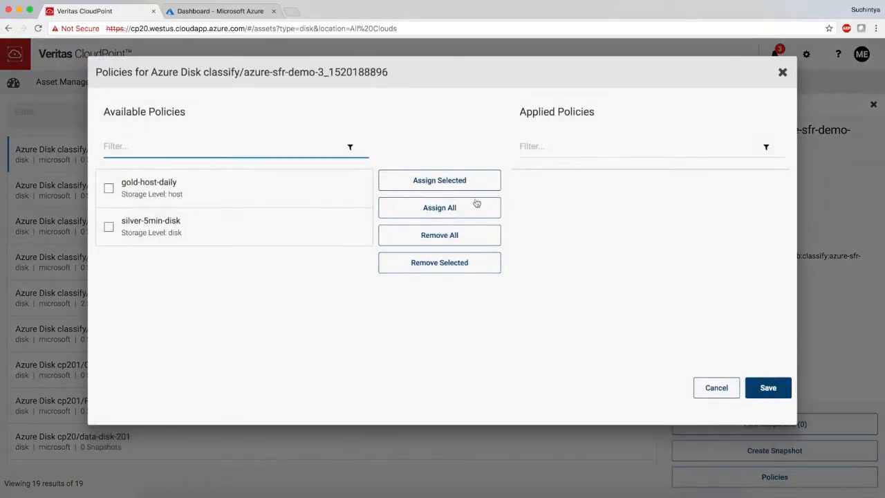
{"action": "left_click", "coordinate": [253, 229]}
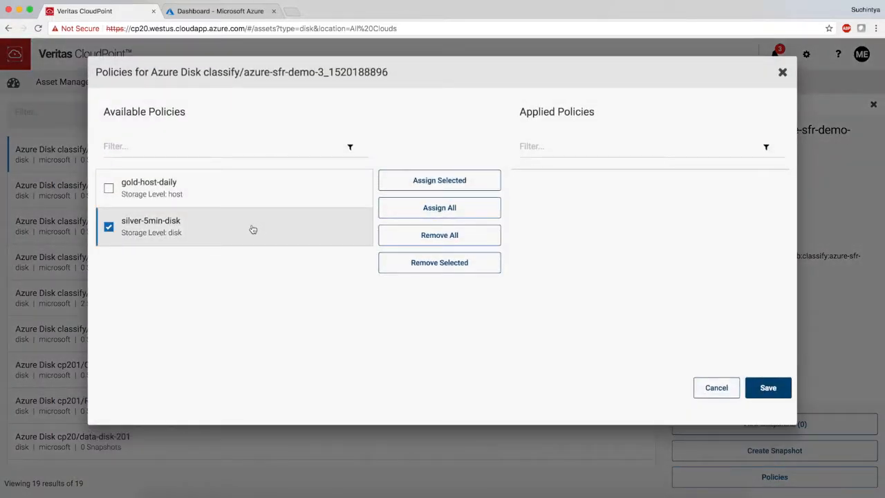
{"action": "left_click", "coordinate": [486, 186]}
{"action": "left_click", "coordinate": [764, 387]}
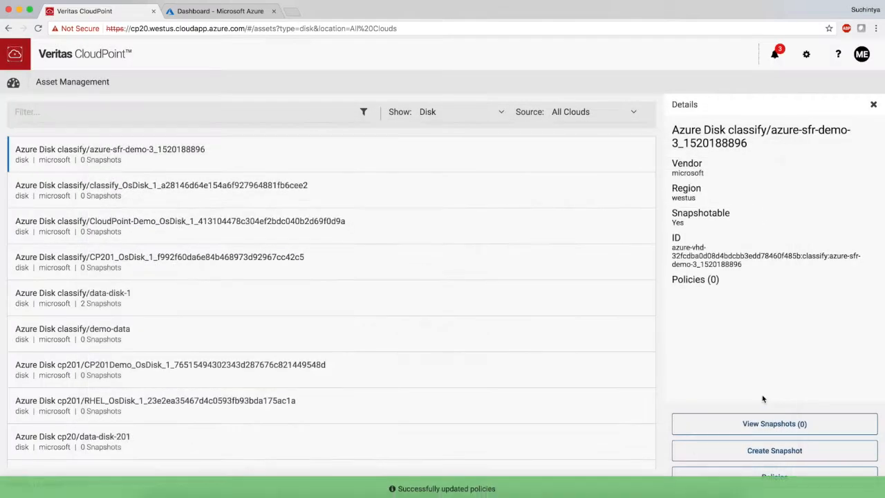
Go back through the dashboard to the disk assets and open the snapshots of Azure disk classify/data-disk-1
{"action": "left_click", "coordinate": [13, 85]}
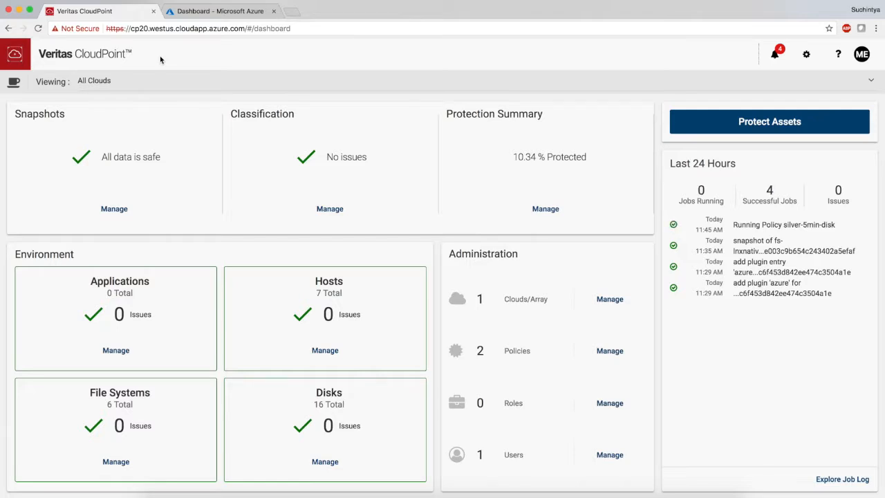
{"action": "left_click", "coordinate": [325, 461]}
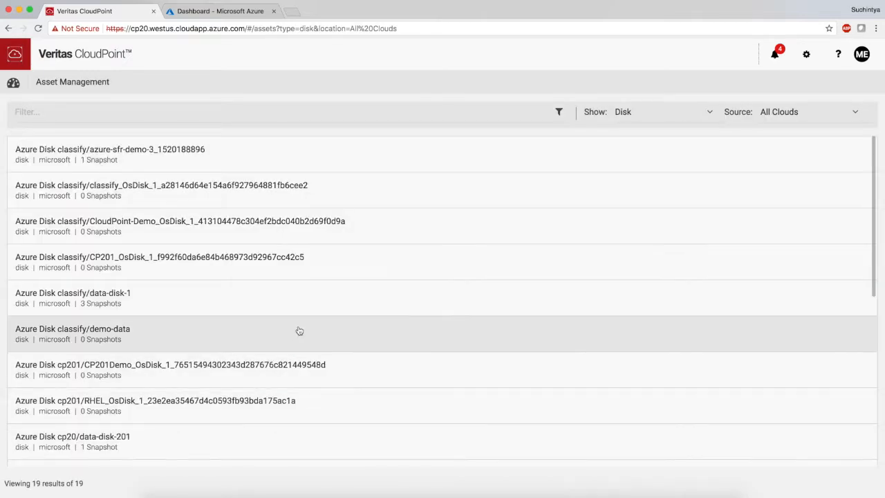
{"action": "left_click", "coordinate": [307, 297]}
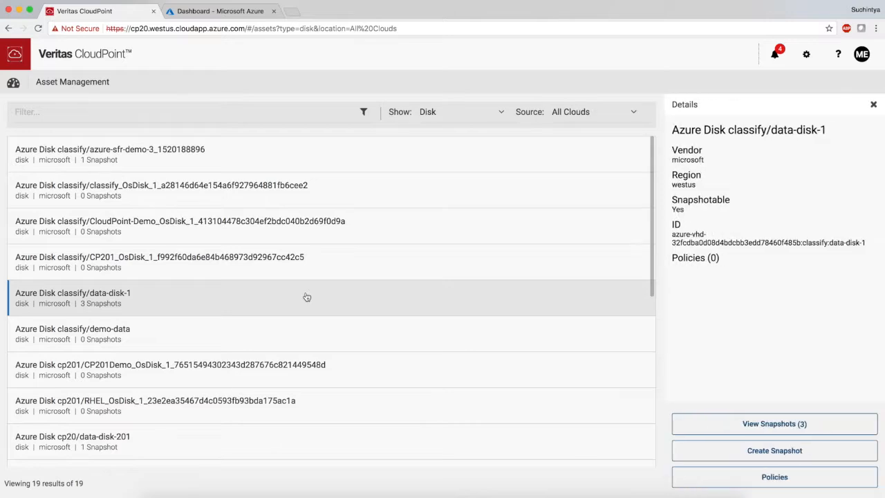
{"action": "left_click", "coordinate": [713, 425]}
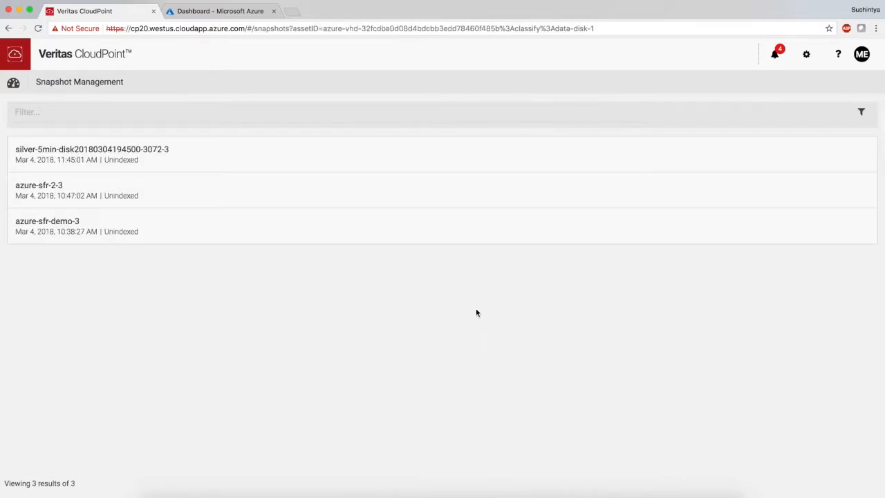
{"action": "left_click", "coordinate": [290, 169]}
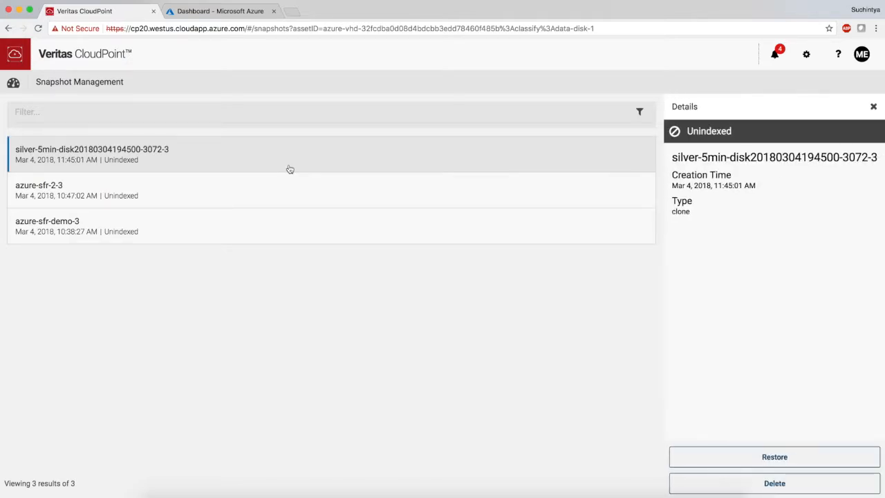
{"action": "left_click", "coordinate": [745, 456]}
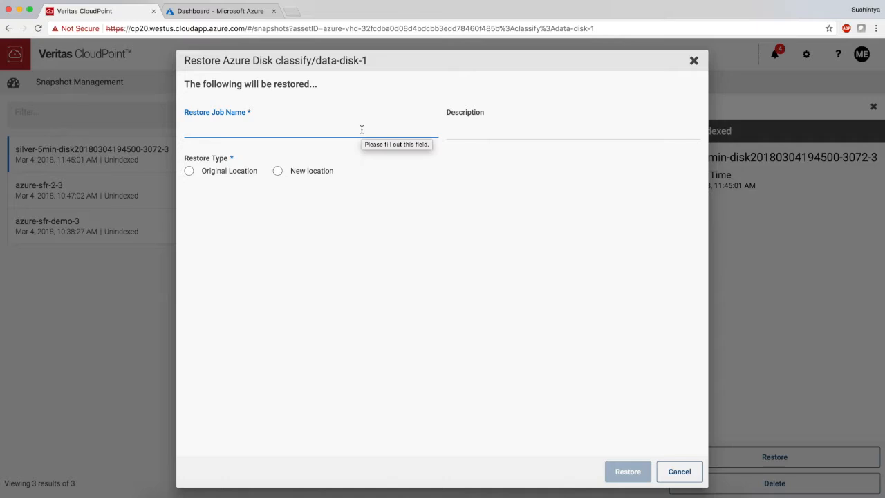
{"action": "type", "text": "restorat"}
{"action": "key", "text": "BackSpace"}
{"action": "key", "text": "BackSpace"}
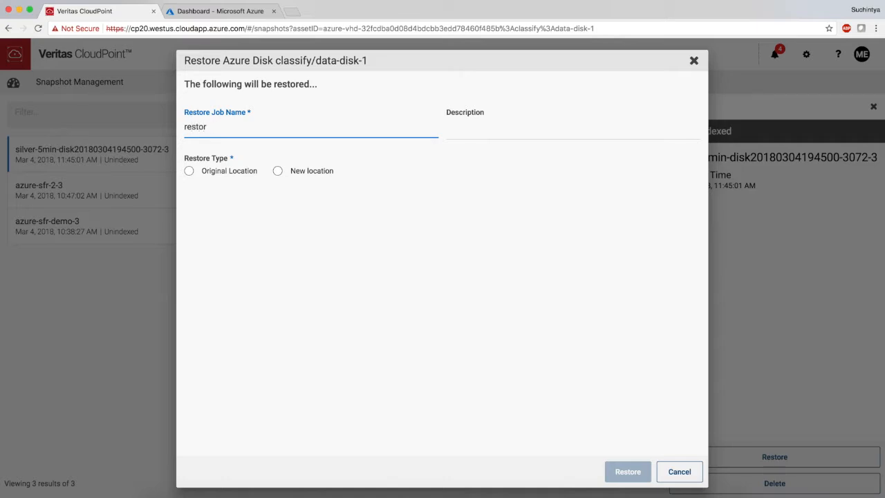
{"action": "key", "text": "BackSpace"}
{"action": "type", "text": "re-1"}
Start the restore to a new location on Azure VM cp201/RHEL and return to the dashboard
{"action": "left_click", "coordinate": [215, 176]}
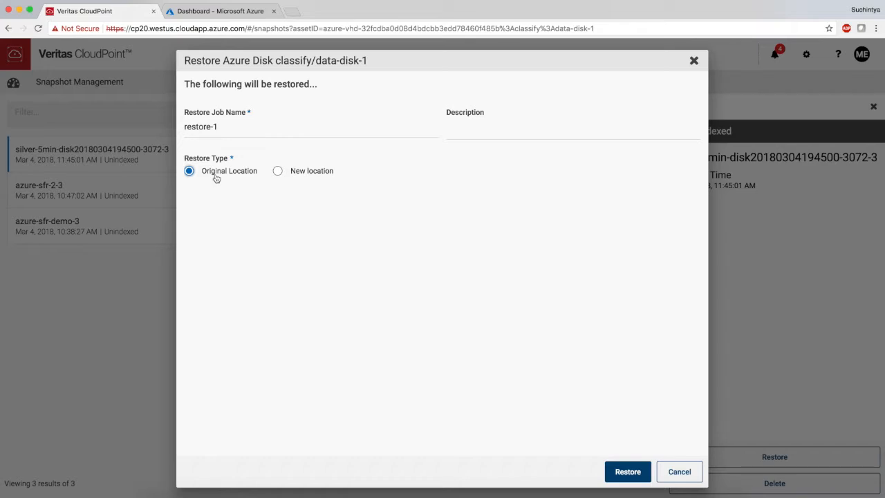
{"action": "left_click", "coordinate": [278, 172]}
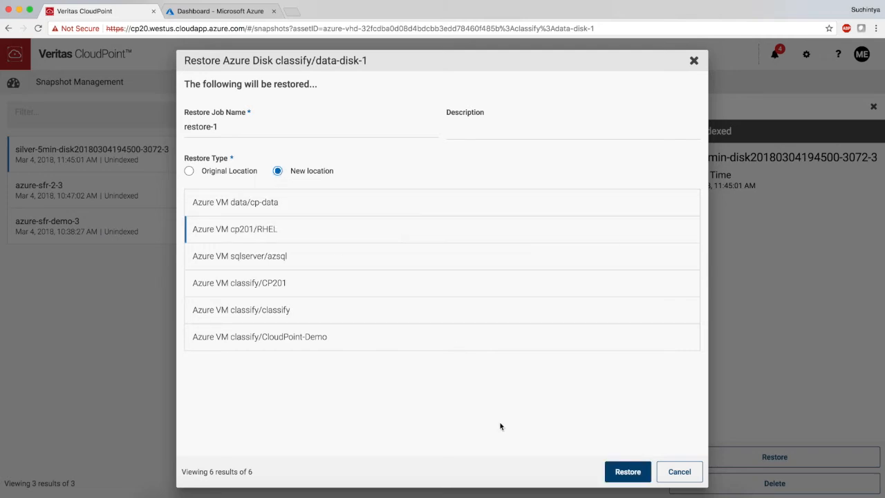
{"action": "left_click", "coordinate": [619, 470]}
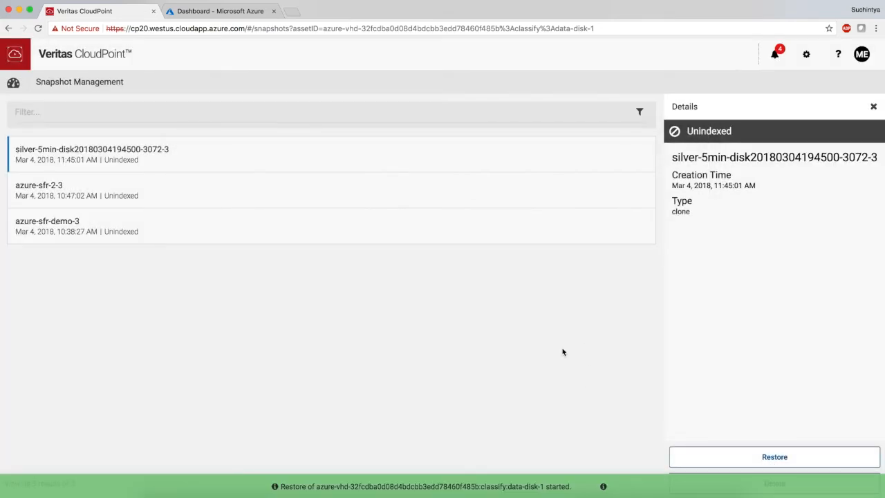
{"action": "left_click", "coordinate": [13, 84]}
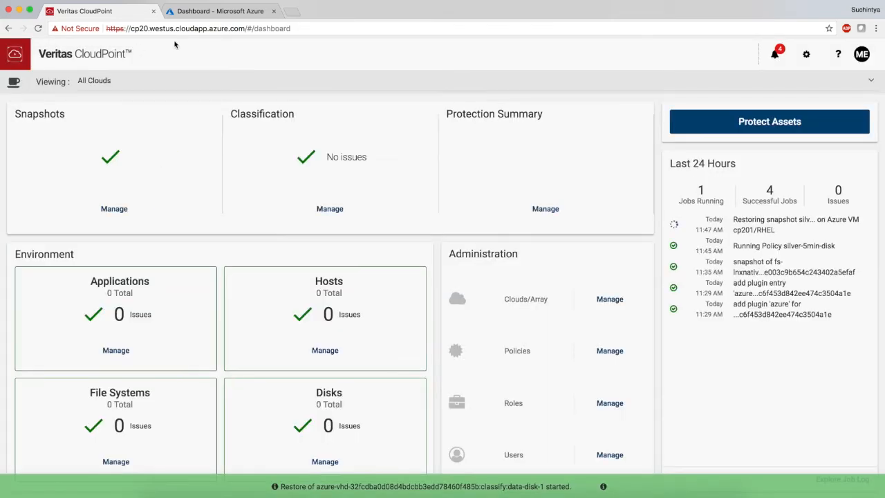